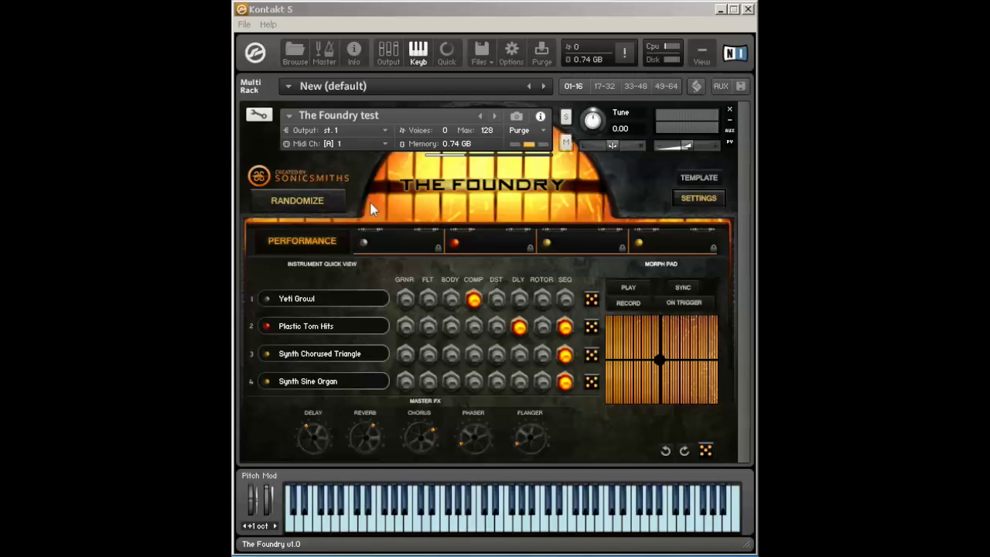
Step: Preview the second sound's step sequencer, then return to the performance overview
left_click(493, 240)
left_click(270, 455)
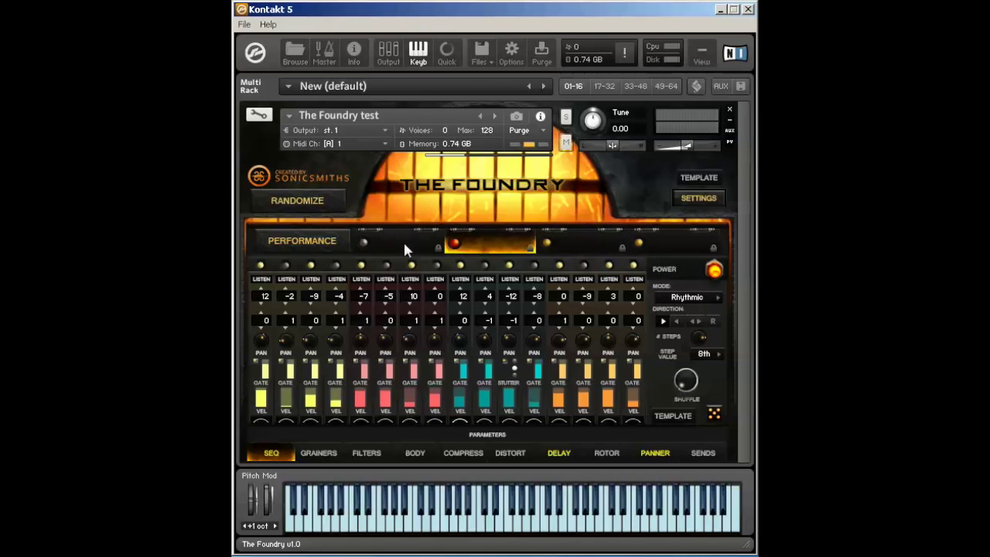
left_click(323, 247)
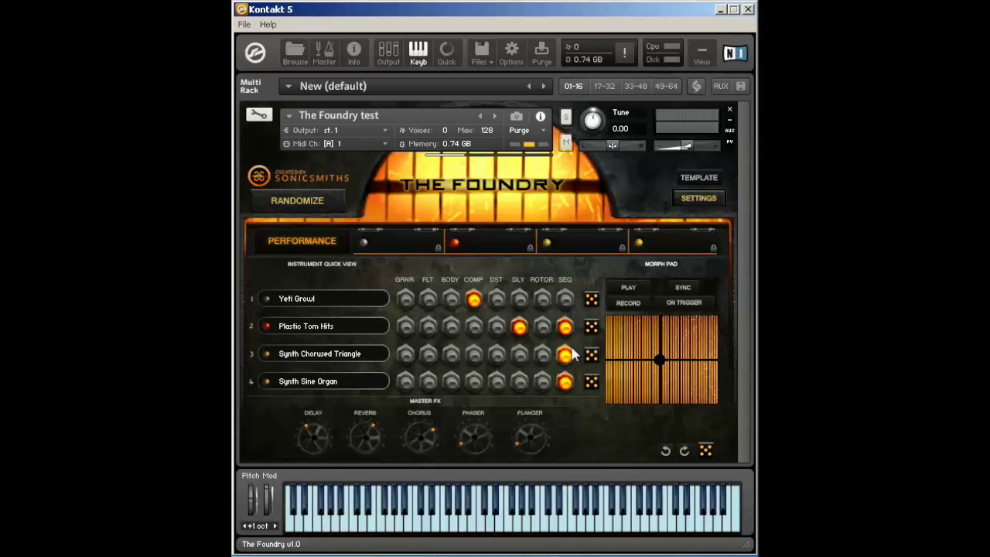
Step: Check each sound, open Plastic Tom Hits' step sequencer and cut it to 12 steps
left_click(473, 243)
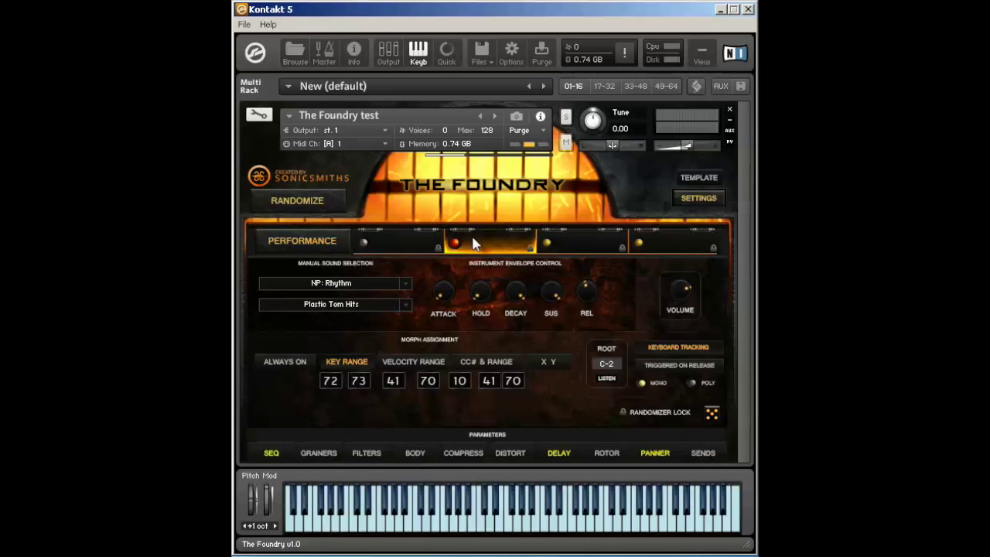
left_click(608, 242)
left_click(681, 238)
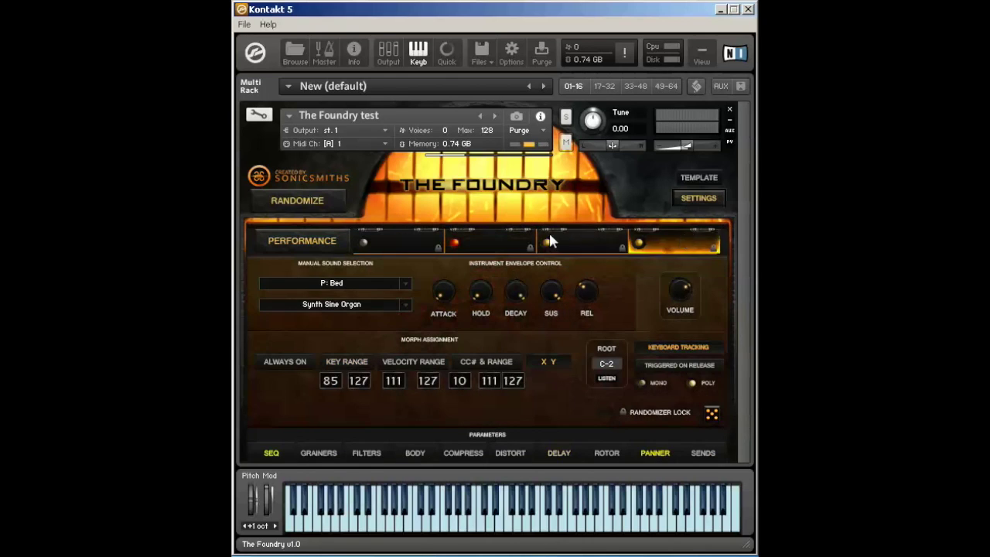
left_click(475, 244)
left_click(271, 454)
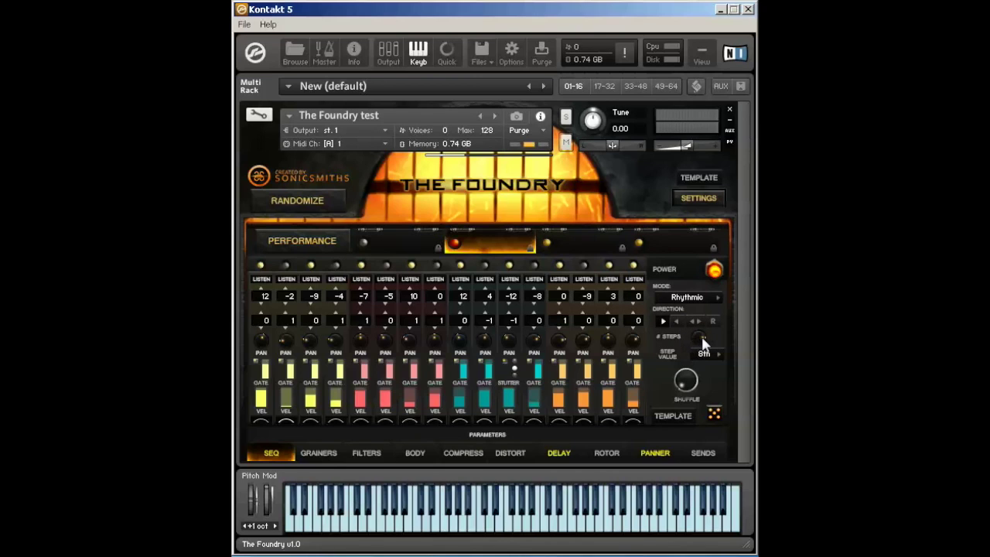
left_click_drag(699, 338, 708, 292)
Step: Try the Shuffle knob, then select the G3 note in Cubase's Foundry 2 part
left_click(714, 415)
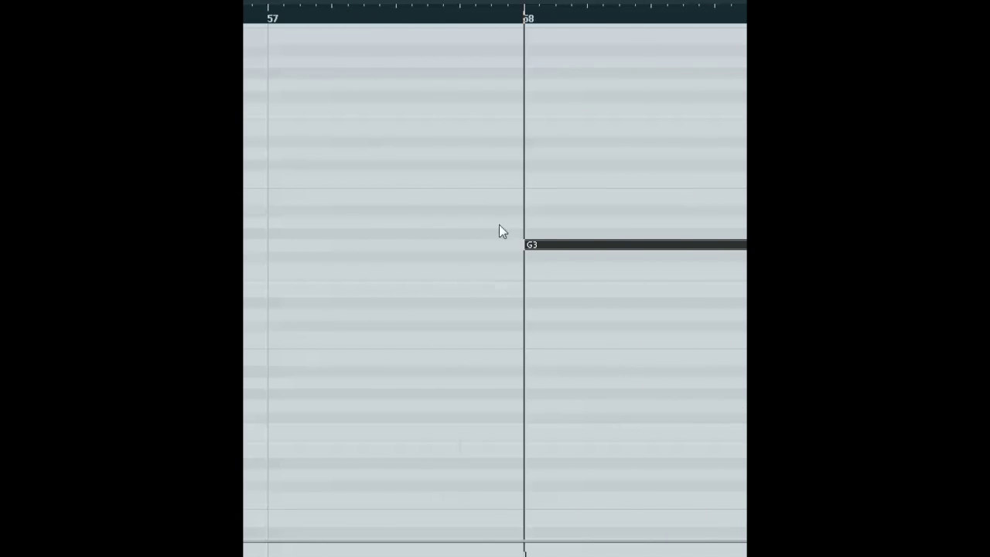
left_click_drag(465, 206, 588, 296)
Step: Select the Foundry 2 track in Cubase and open its Kontakt 5 instrument window
left_click(539, 265)
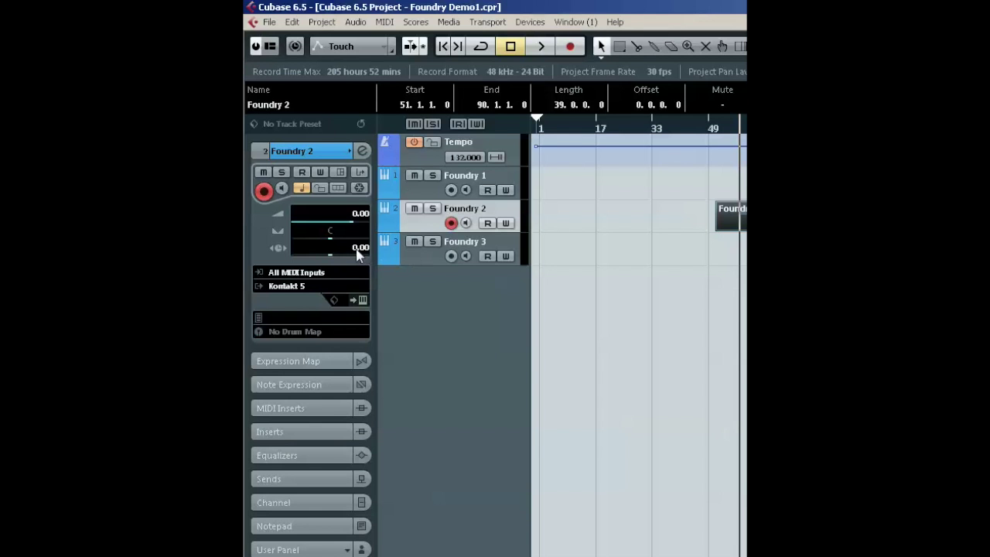
scroll(357, 255, "down", 1)
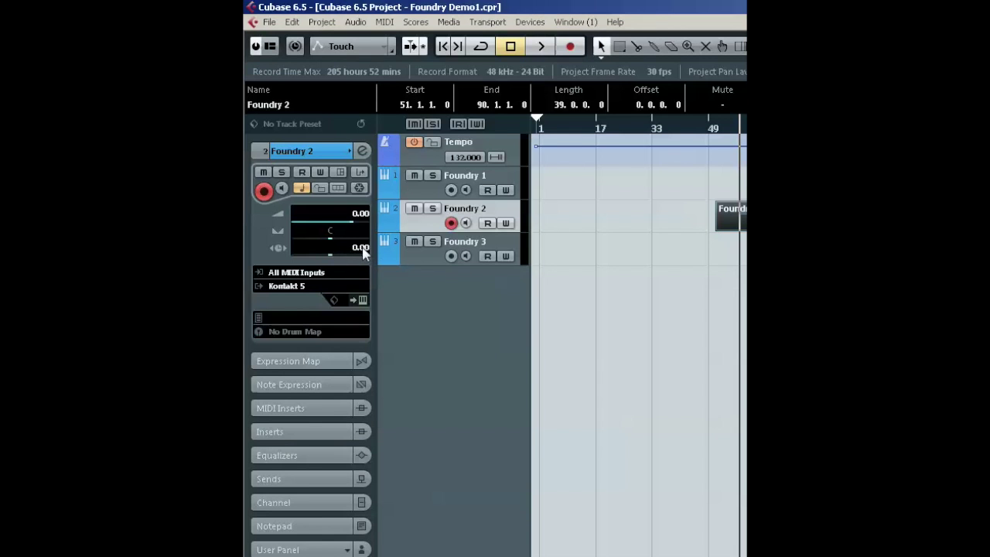
left_click(354, 299)
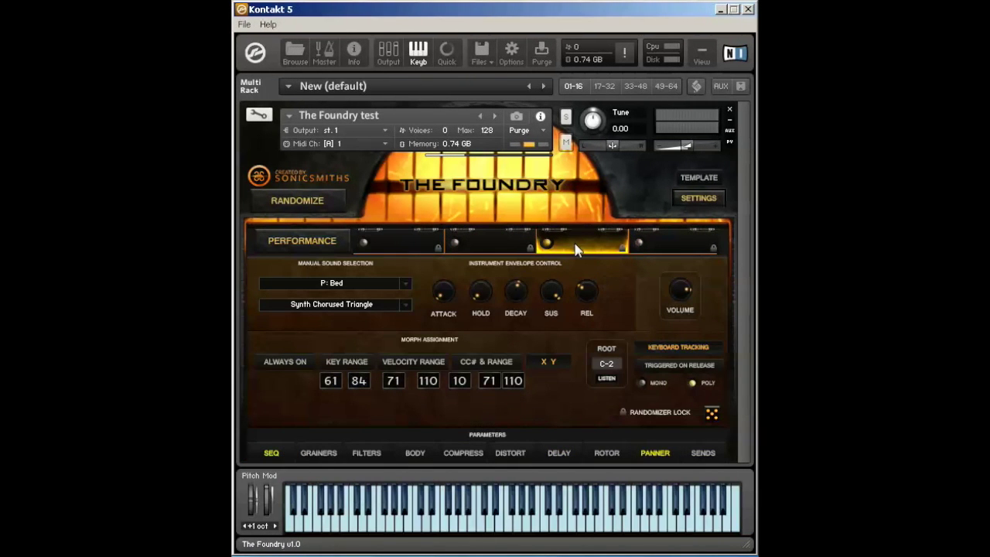
Step: Show Synth Chorused Triangle's Melodic-mode step sequencer and randomize all its steps
left_click(272, 454)
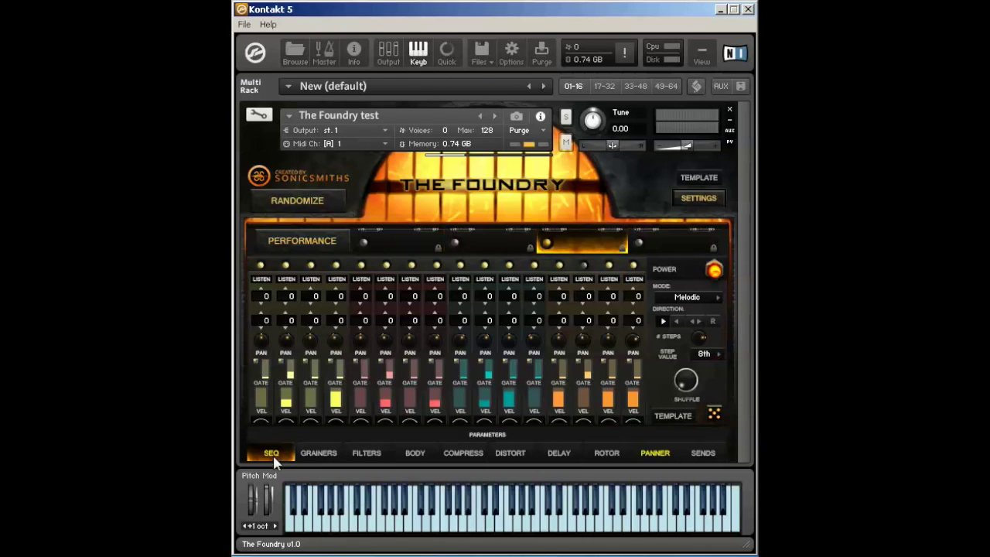
left_click(716, 412)
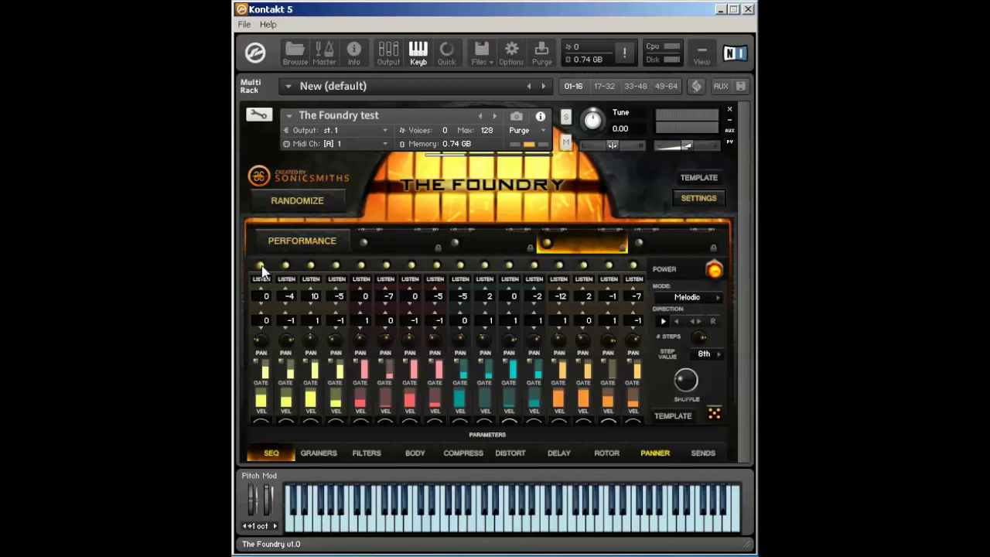
Step: Switch on step 4 in the randomized Synth Chorused Triangle sequence
left_click(335, 265)
Step: Switch on steps 5, 8, 10 and 11, and set step 4's top value to 3
left_click(361, 265)
left_click(438, 266)
left_click(486, 266)
left_click(510, 266)
left_click(336, 283)
Step: Audition step 4, set its second value to 0, then audition step 9's note
left_click(334, 307)
left_click_drag(342, 323, 341, 310)
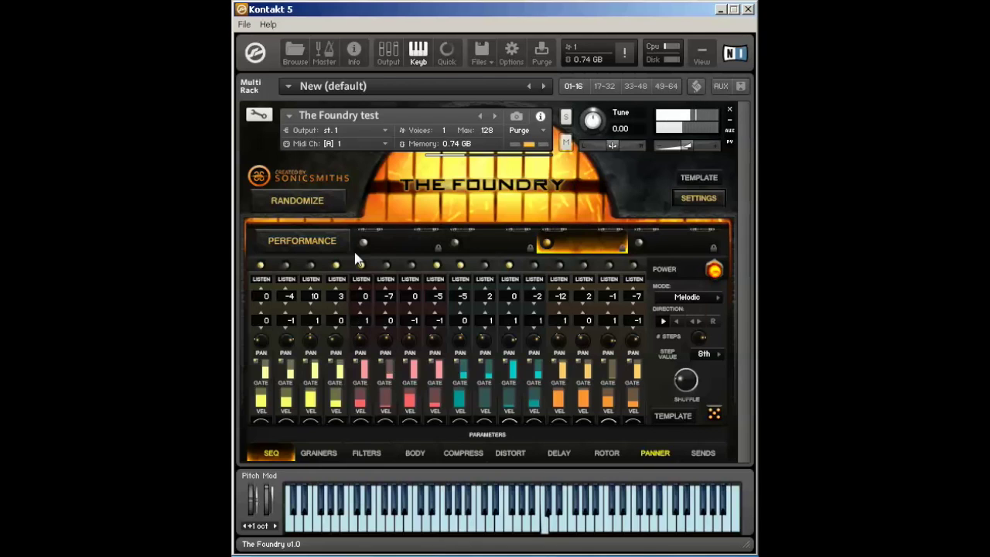
left_click(365, 312)
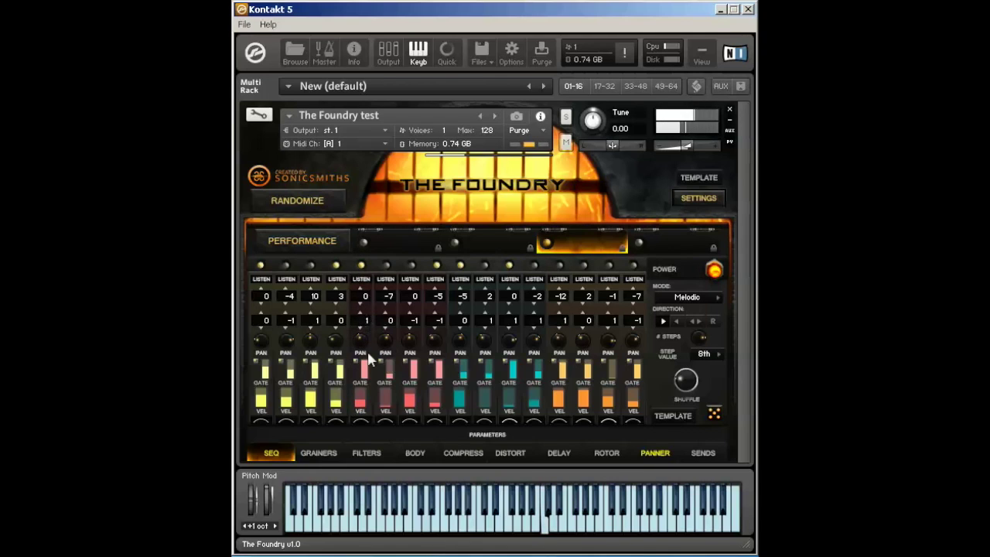
left_click(461, 280)
Step: Drag step 2's second and top value fields both to 0
mouse_move(300, 274)
left_mouse_down()
mouse_move(299, 263)
mouse_move(291, 274)
mouse_move(296, 195)
mouse_move(293, 277)
left_mouse_up()
left_click_drag(297, 360, 287, 435)
left_click_drag(307, 193, 305, 288)
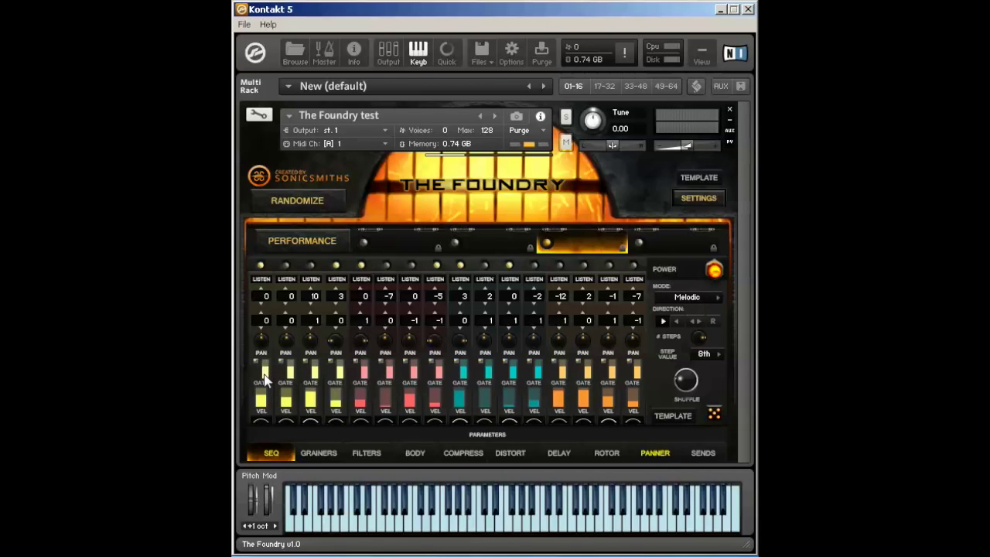
mouse_move(264, 379)
left_mouse_down()
mouse_move(264, 390)
mouse_move(263, 376)
left_mouse_up()
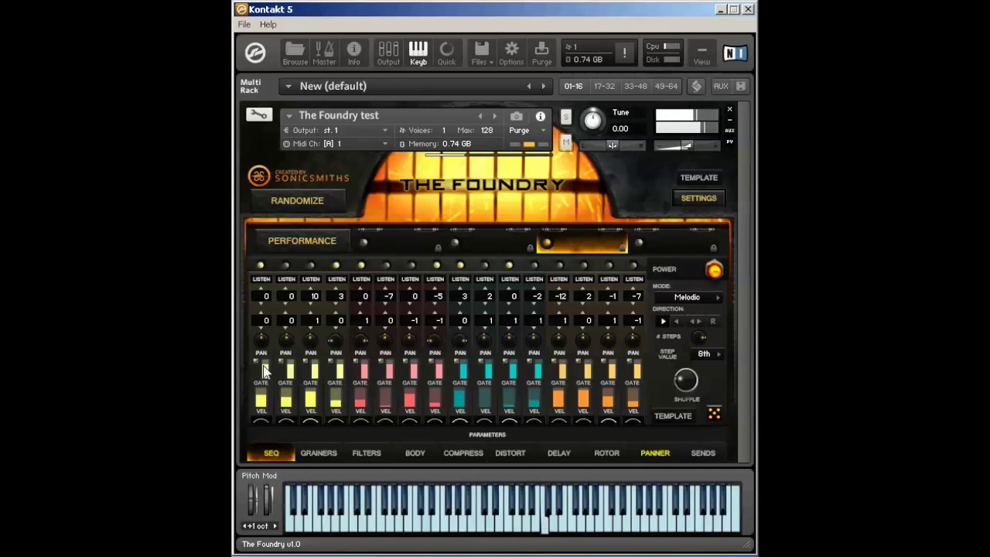
Step: Switch step 5's gate to STUTTER
left_click(357, 362)
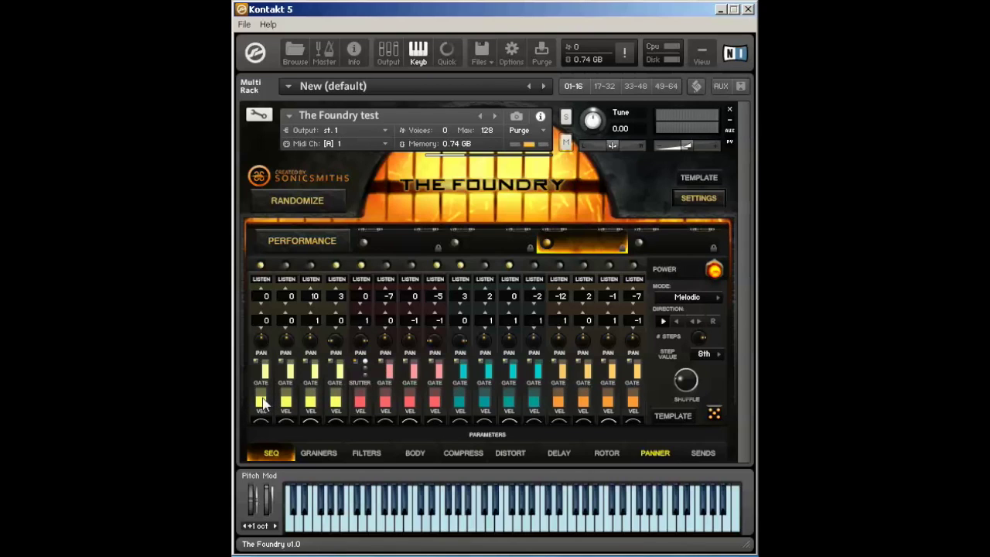
Step: Drag the first step's VEL slider higher to boost its velocity
mouse_move(261, 402)
left_mouse_down()
mouse_move(444, 402)
mouse_move(457, 390)
mouse_move(511, 398)
left_mouse_up()
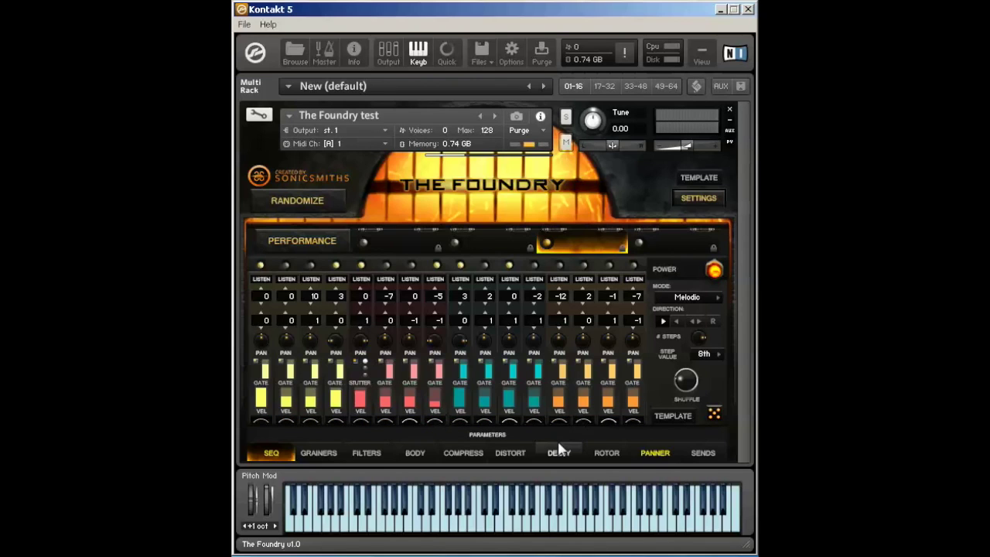
left_click(675, 321)
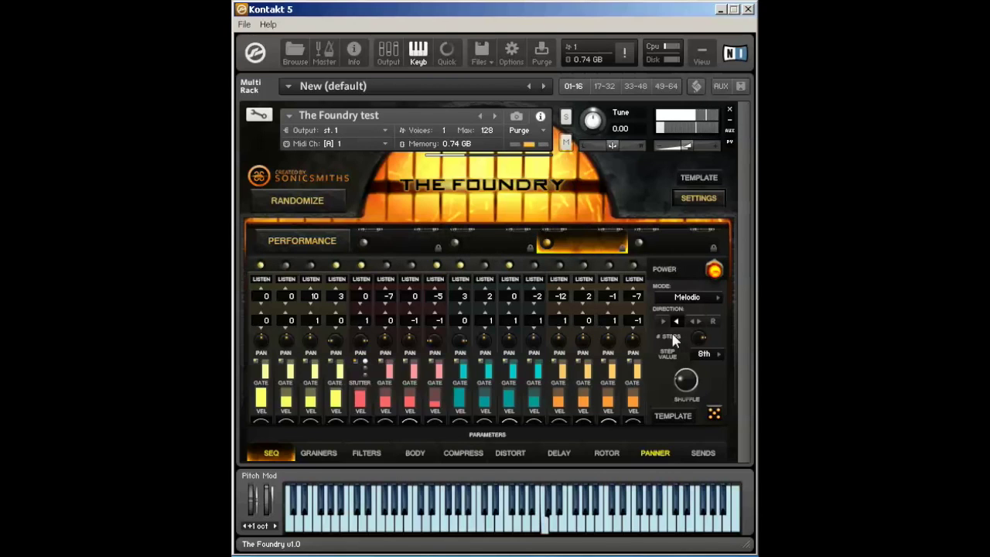
left_click(695, 321)
left_click(712, 320)
left_click(663, 321)
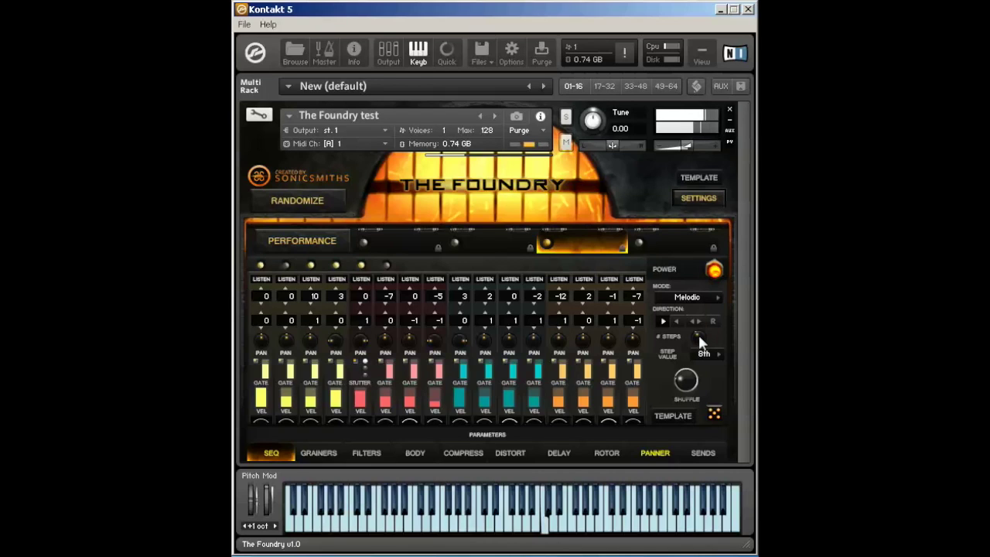
Step: Try 16th and 4th step values, then settle on an 8th-note step value
left_click(710, 354)
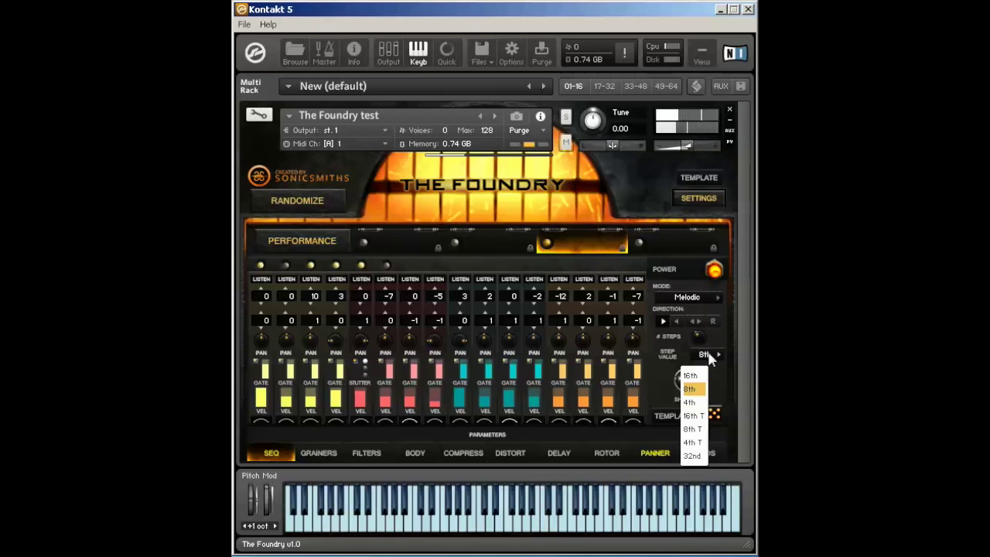
left_click(694, 374)
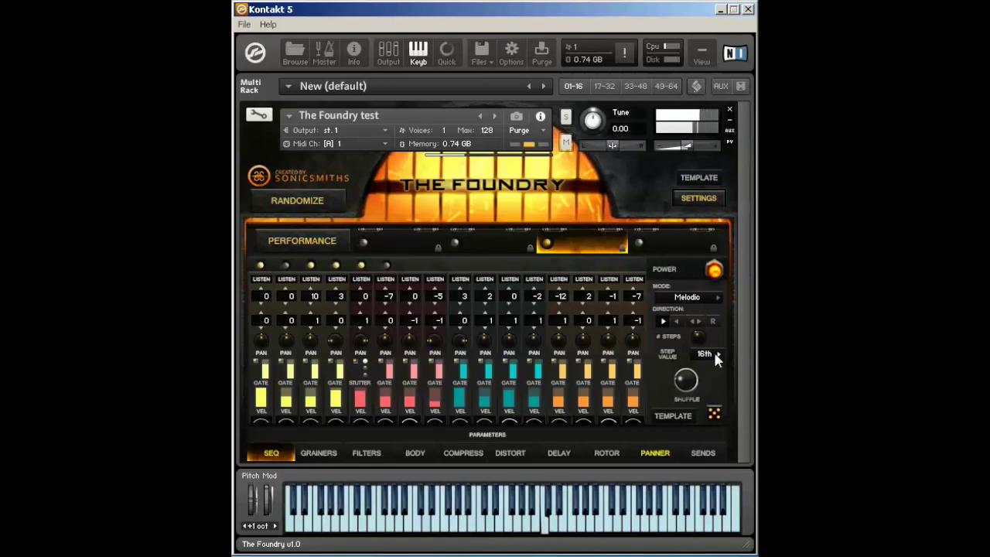
left_click(713, 354)
left_click(692, 383)
left_click(706, 355)
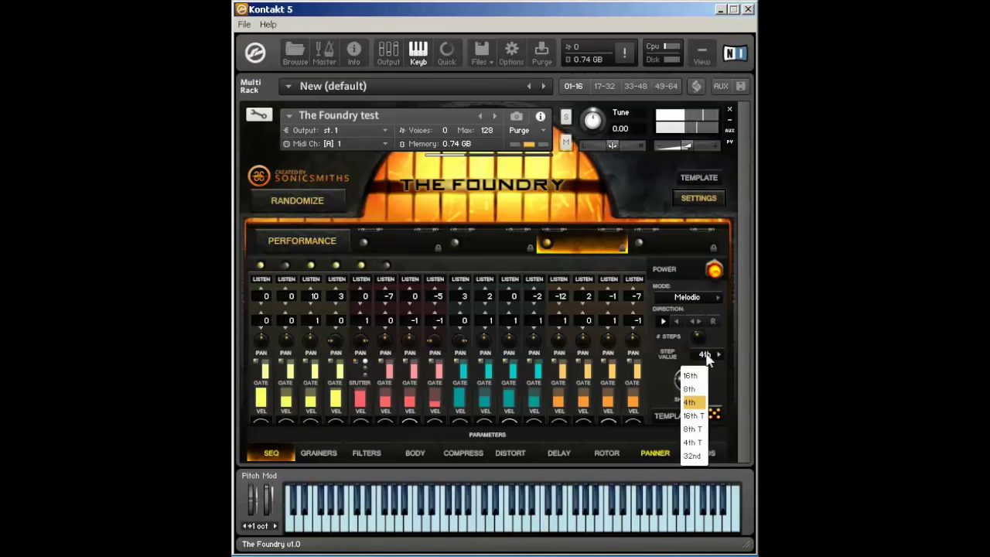
left_click(690, 389)
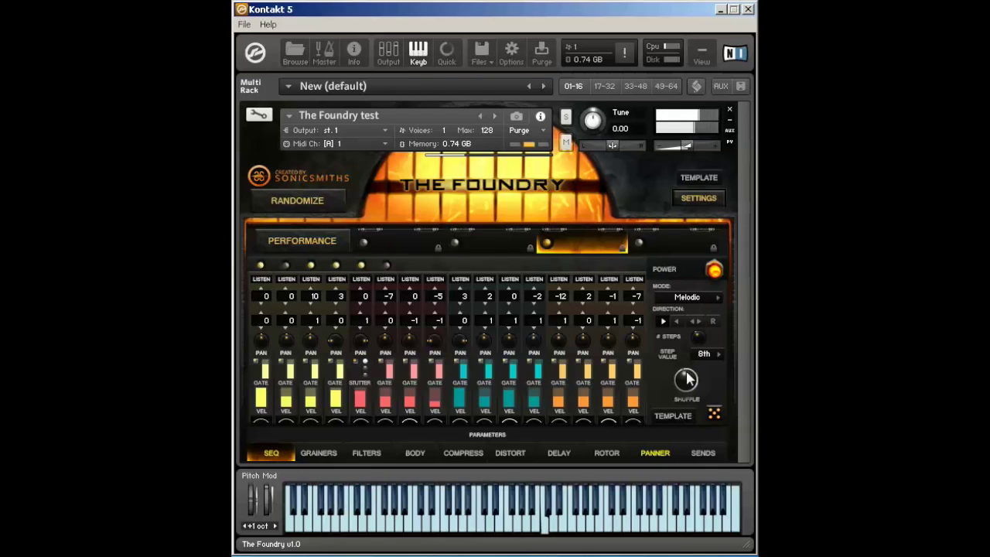
Step: Raise the Shuffle amount, audition a note, and set step 6's lower-row value to -1
left_click_drag(688, 384, 687, 375)
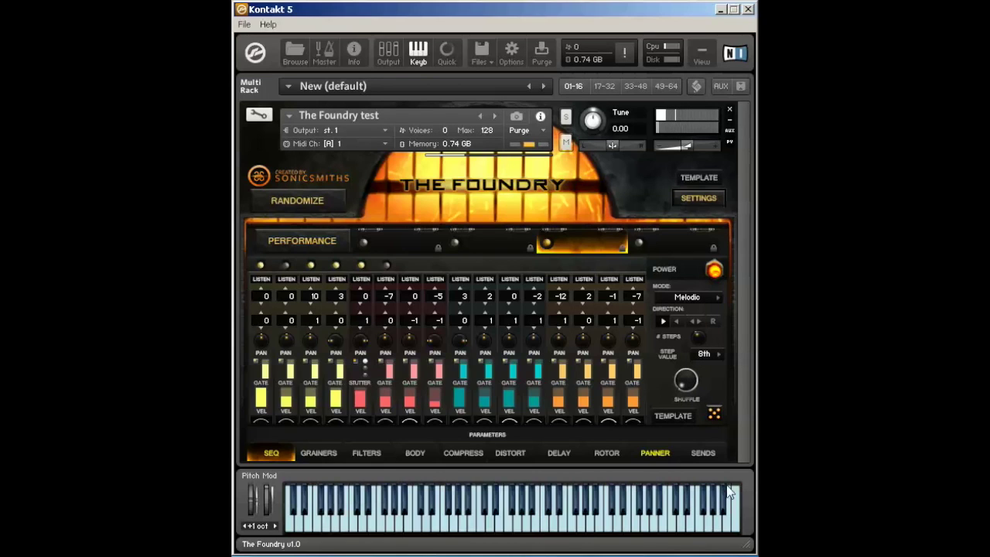
left_click(546, 519)
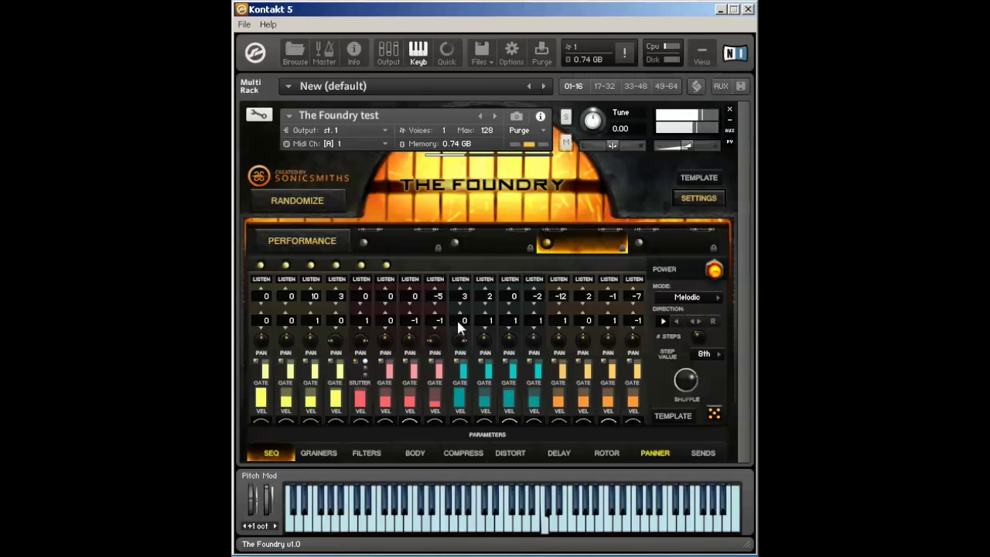
left_click(390, 321)
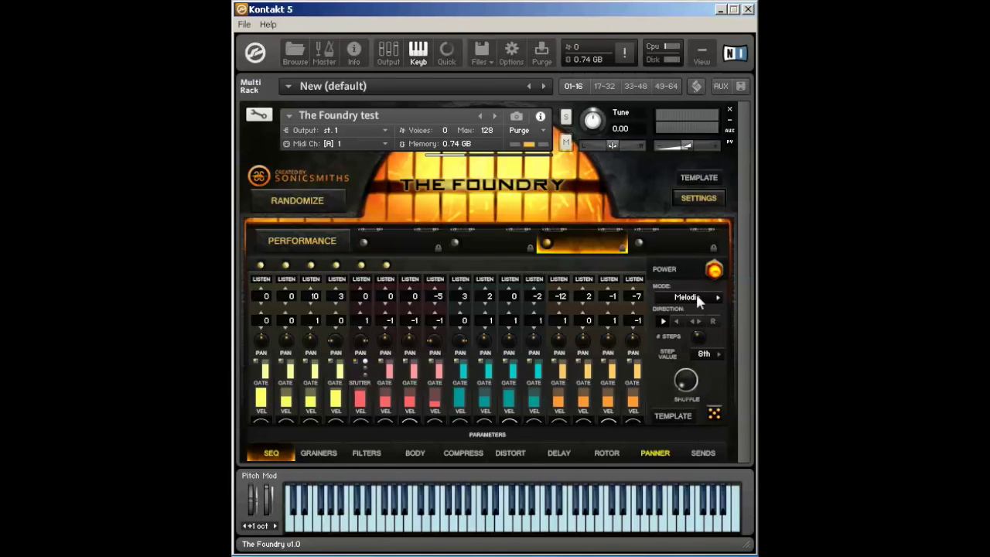
left_click(693, 299)
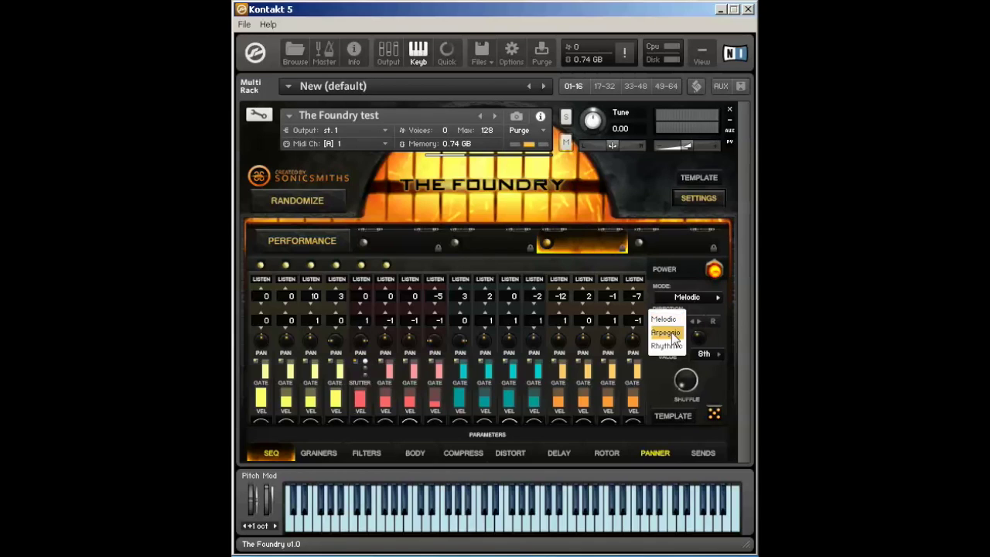
Step: Switch between Arpeggio and Melodic modes, then extend the sequence to all 16 steps
left_click(675, 338)
left_click(676, 319)
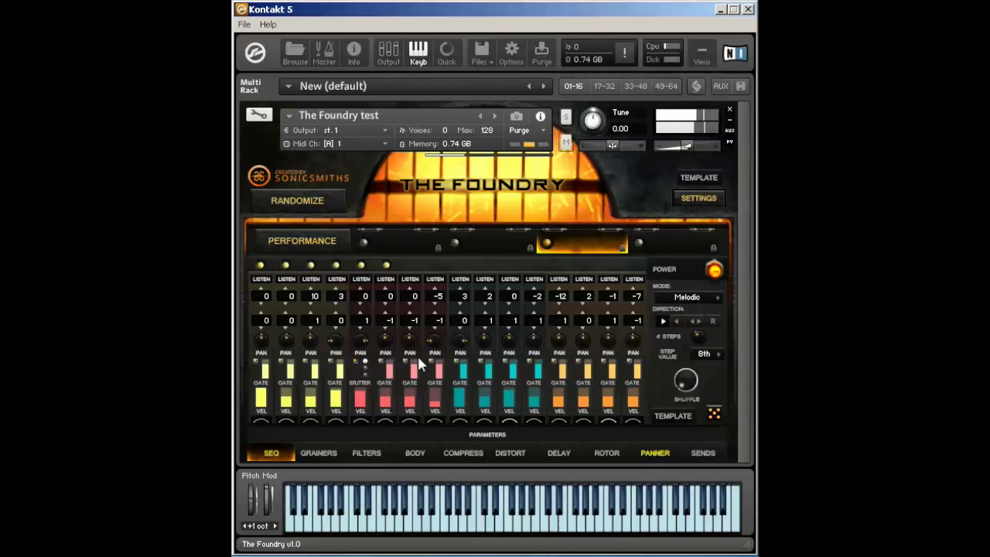
left_click(693, 298)
left_click(671, 333)
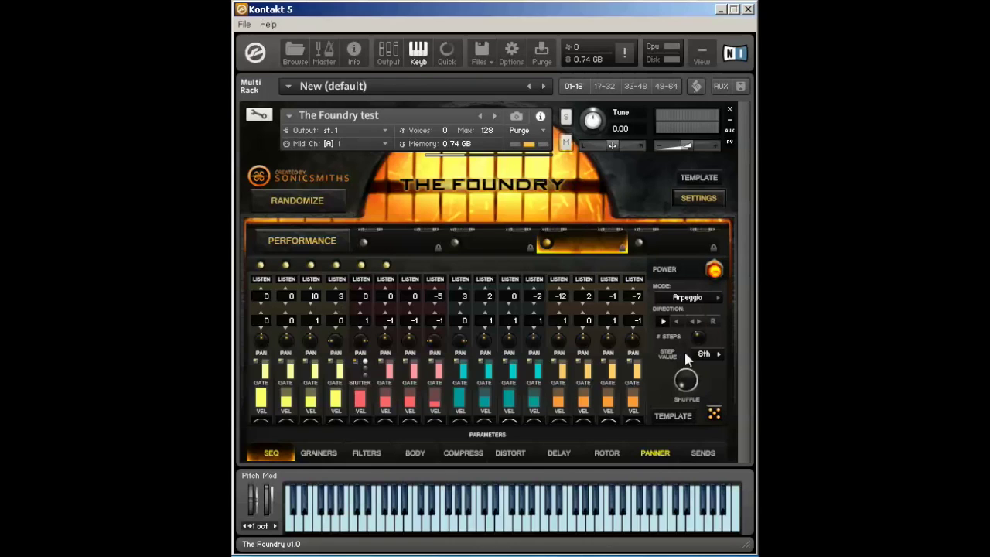
left_click_drag(698, 340, 701, 120)
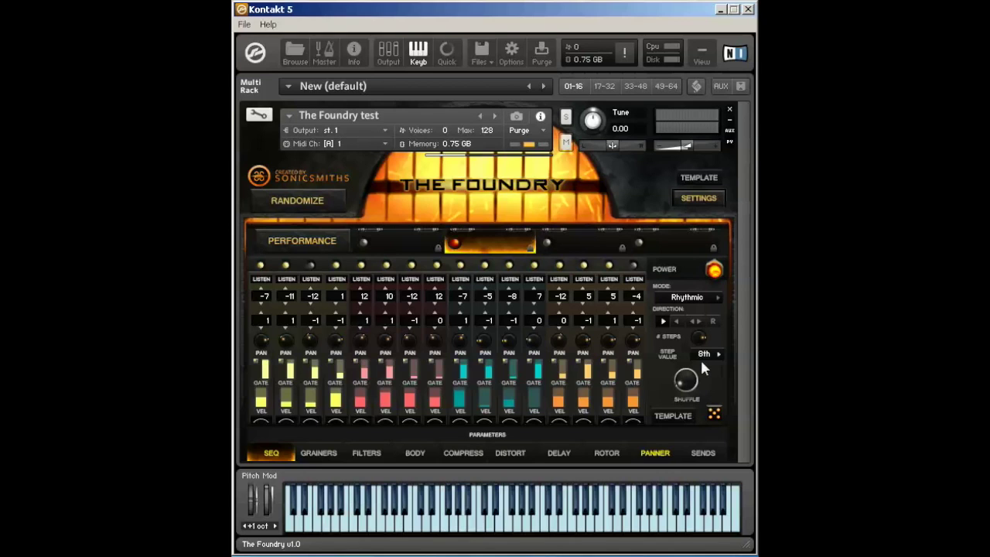
left_click(517, 245)
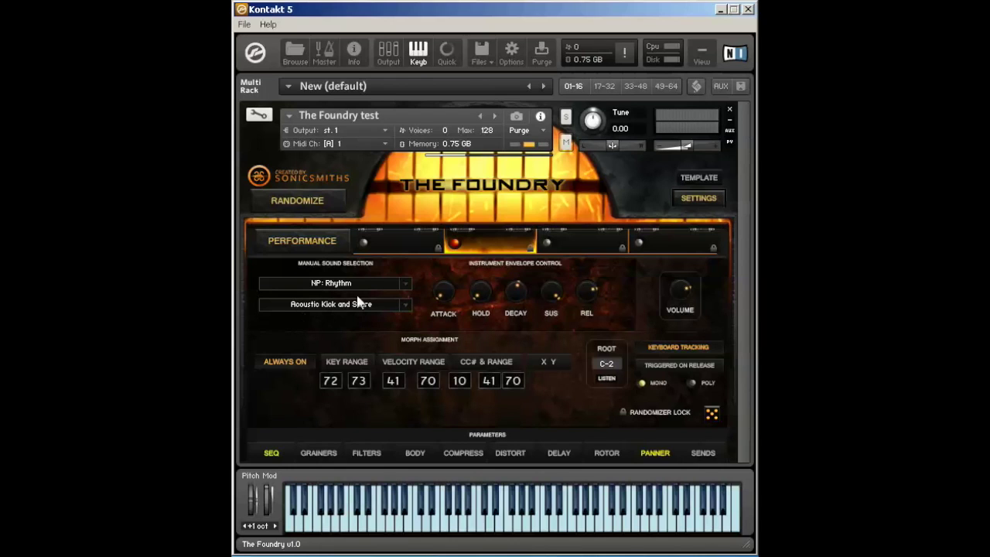
left_click(272, 456)
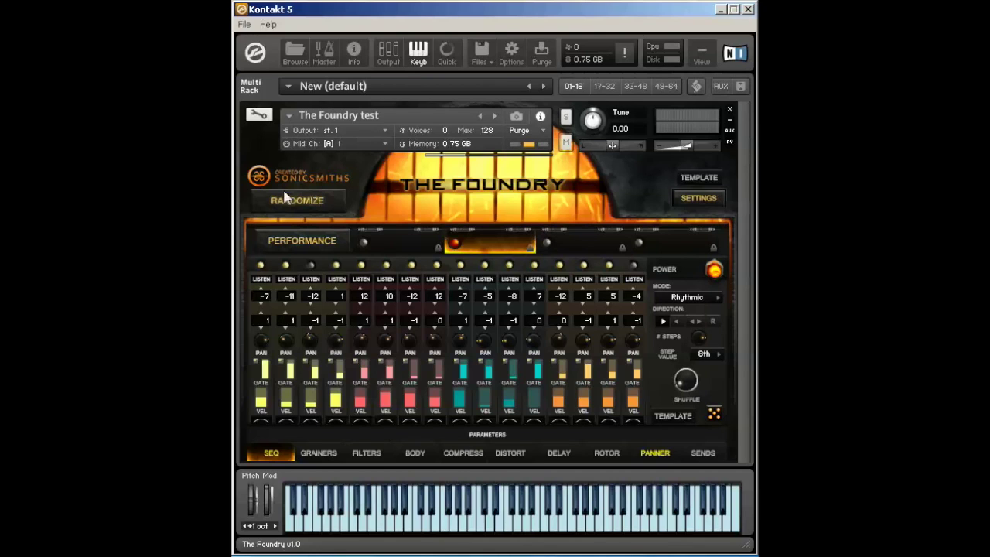
Step: Randomize the sequencer's pitches, lower-row values, gates and velocities with RANDOMIZE
left_click(715, 414)
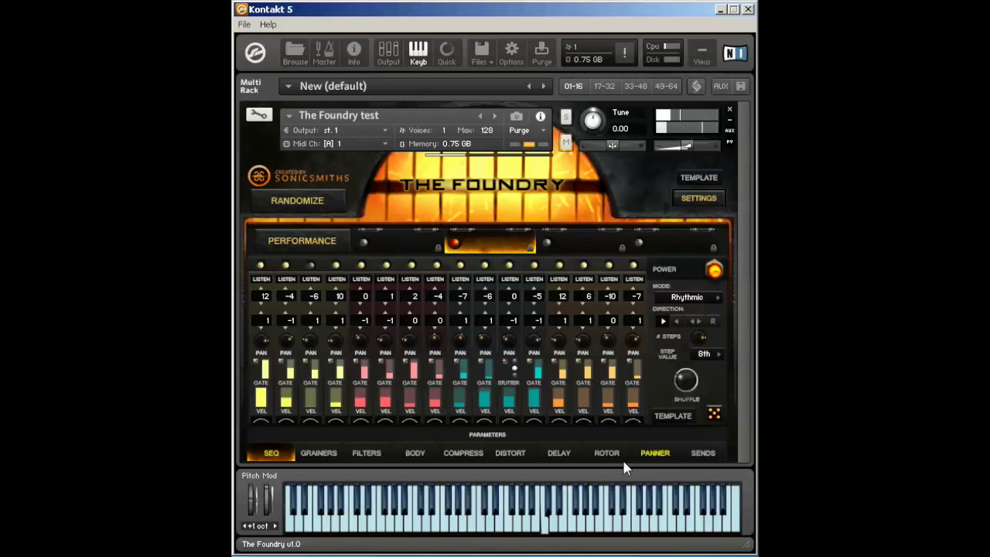
Step: Switch the sequencer to Arpeggio mode and then back to Melodic mode
left_click(701, 298)
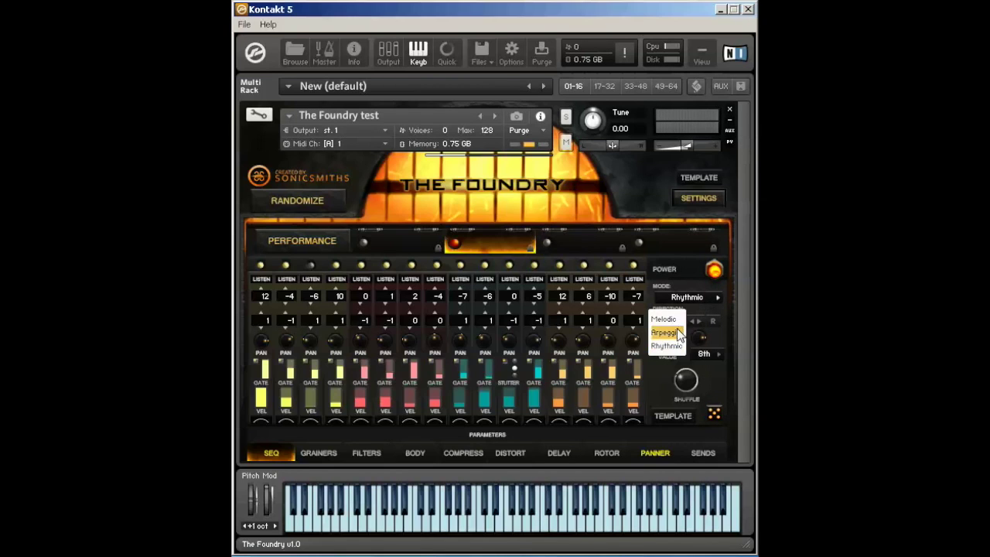
left_click(678, 332)
left_click(684, 298)
left_click(664, 319)
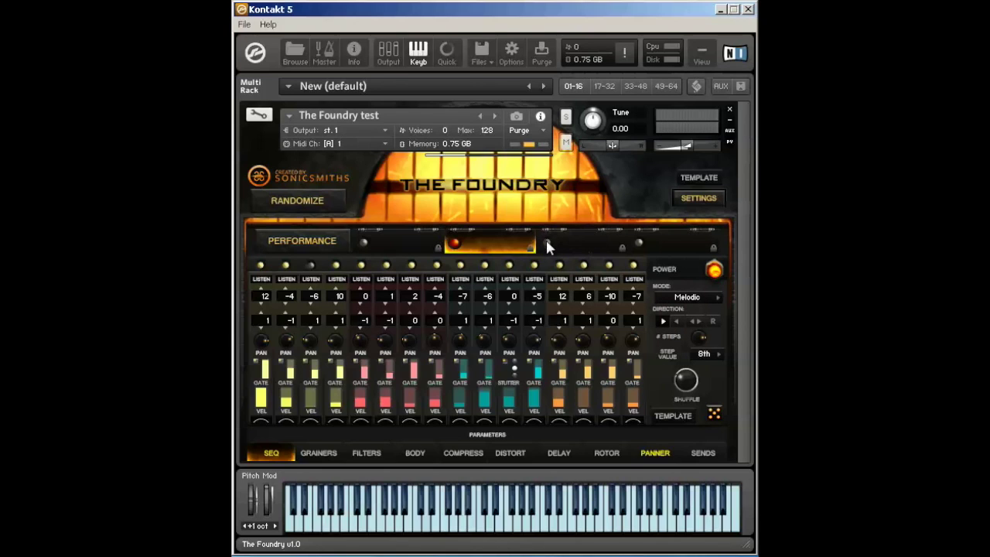
Step: On the second morph slot, enable key-range follow and choose the Bright Static Shaker sound
left_click(499, 245)
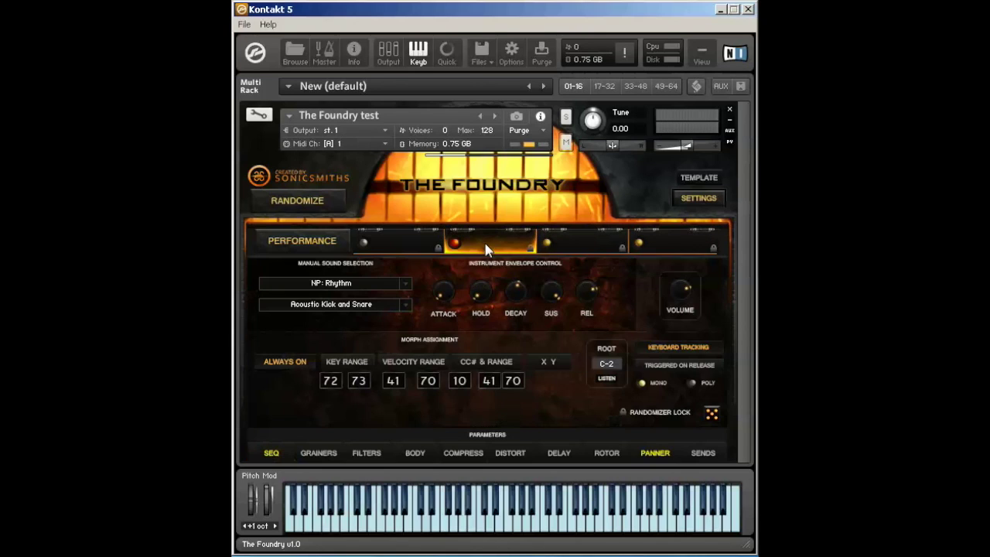
left_click(346, 362)
left_click(407, 306)
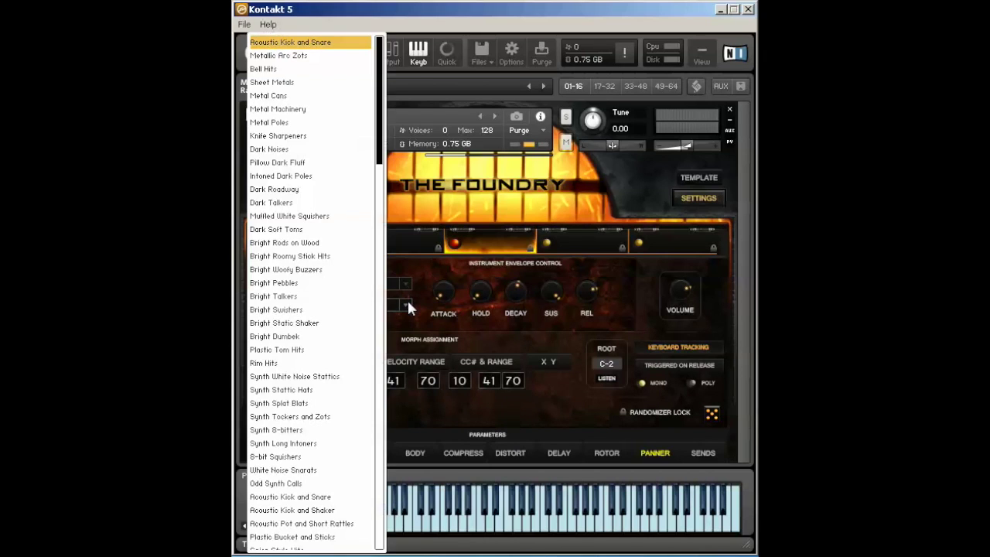
left_click(315, 329)
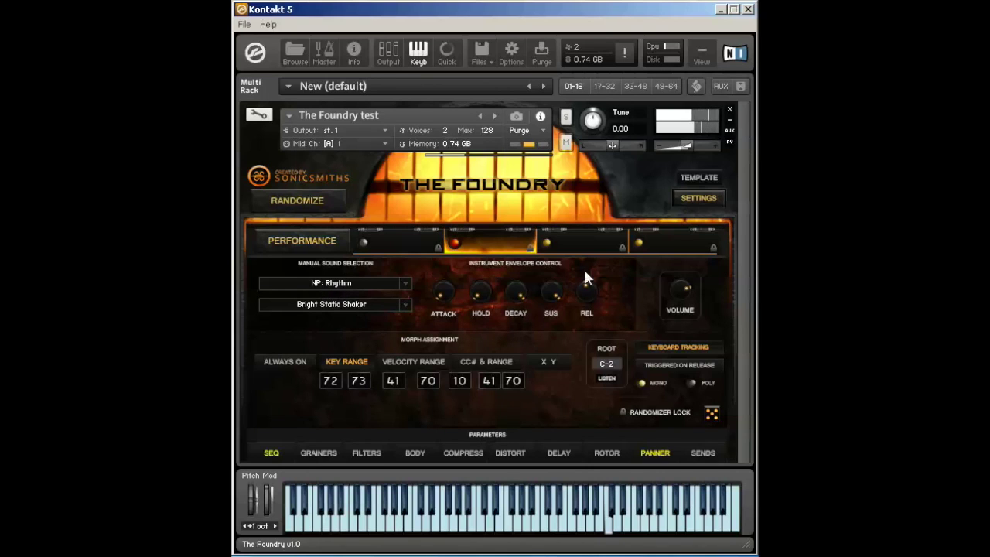
Step: Compare the third, fourth and second slots' sounds, ending on the third slot's Synth Chorused Triangle
left_click(582, 240)
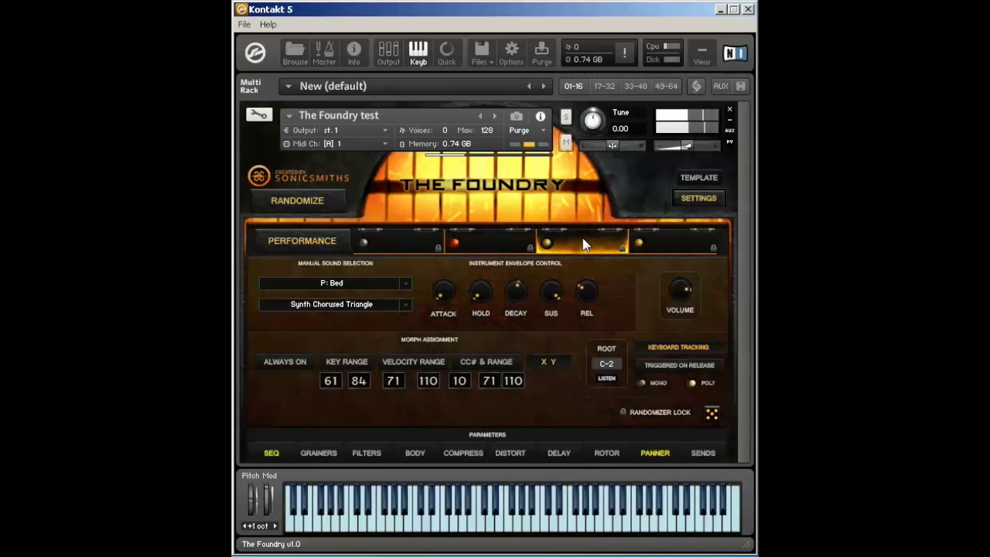
left_click(653, 240)
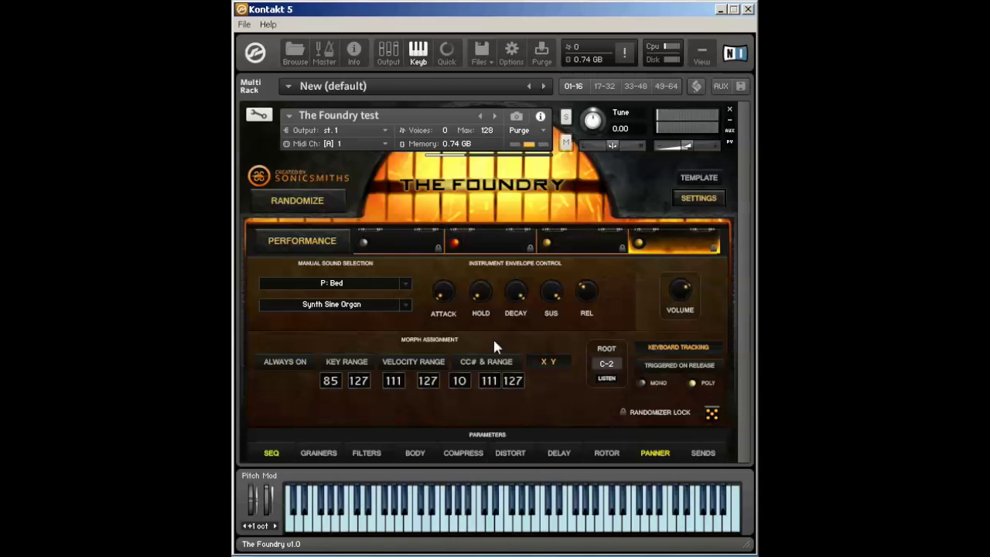
left_click(564, 246)
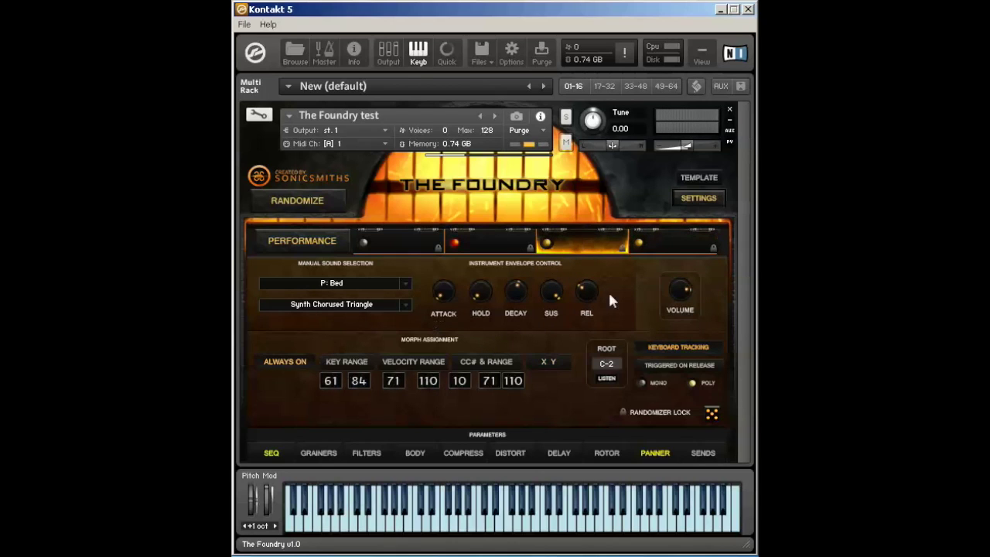
left_click(655, 243)
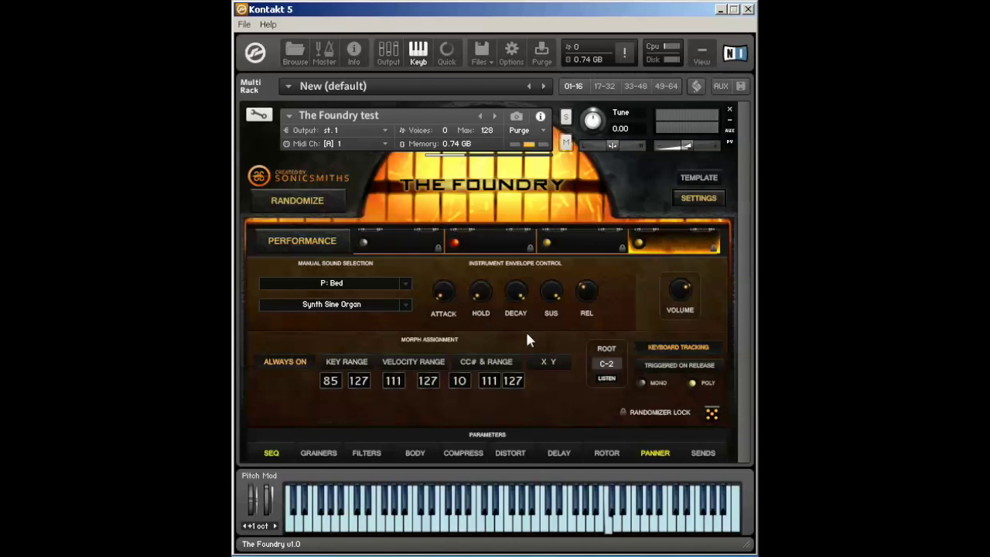
left_click(584, 248)
left_click(474, 246)
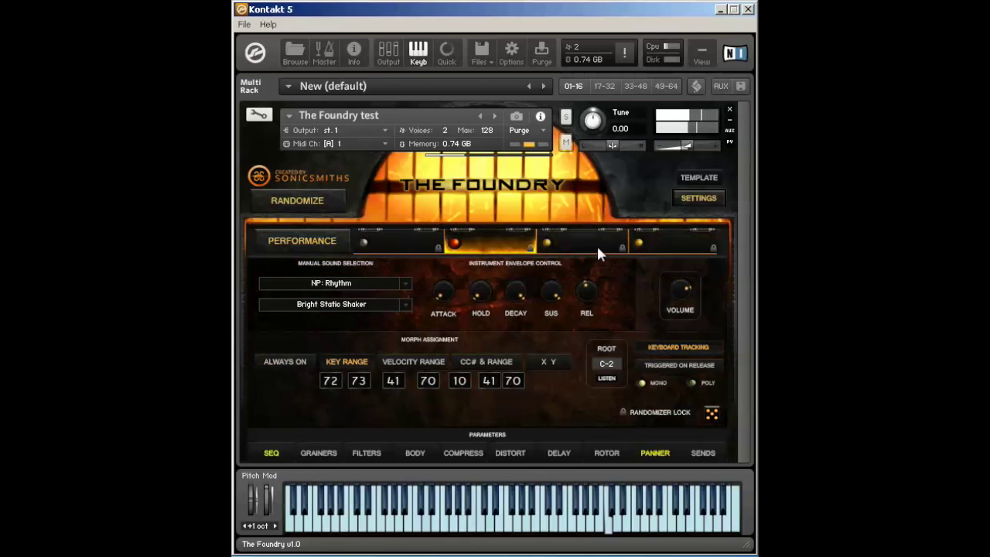
left_click(596, 244)
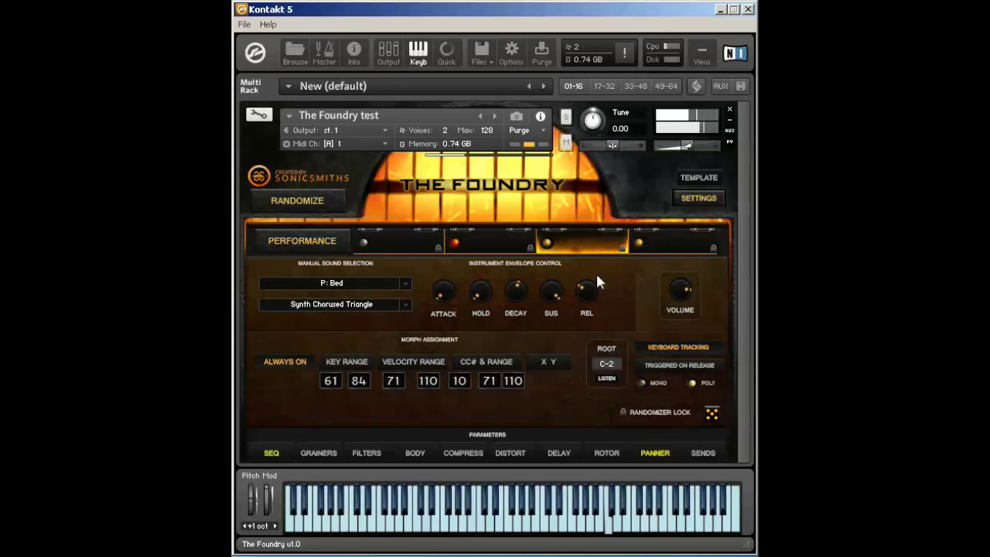
left_click(271, 453)
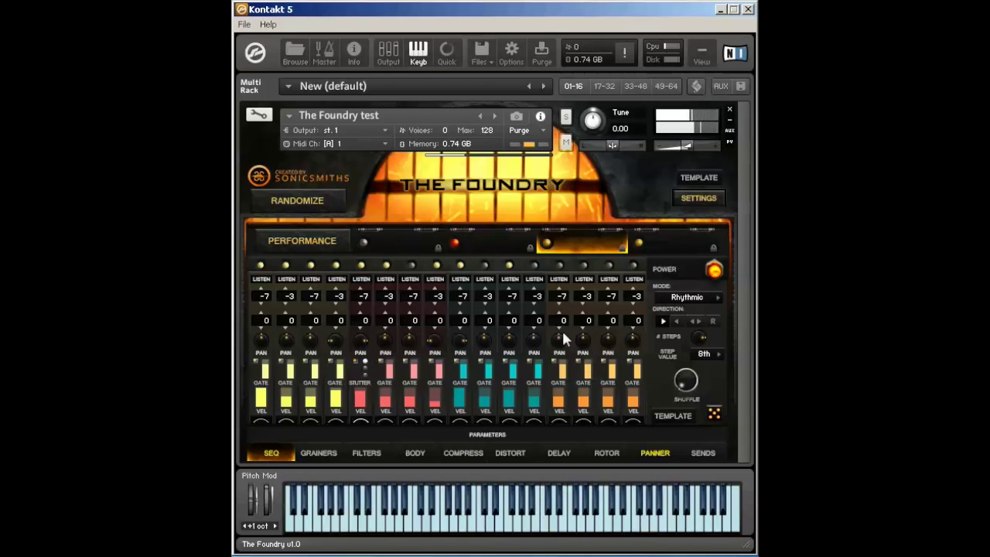
Step: Reset the pattern with the Initialize template, then try several templates including 6/8 8ths
left_click(701, 419)
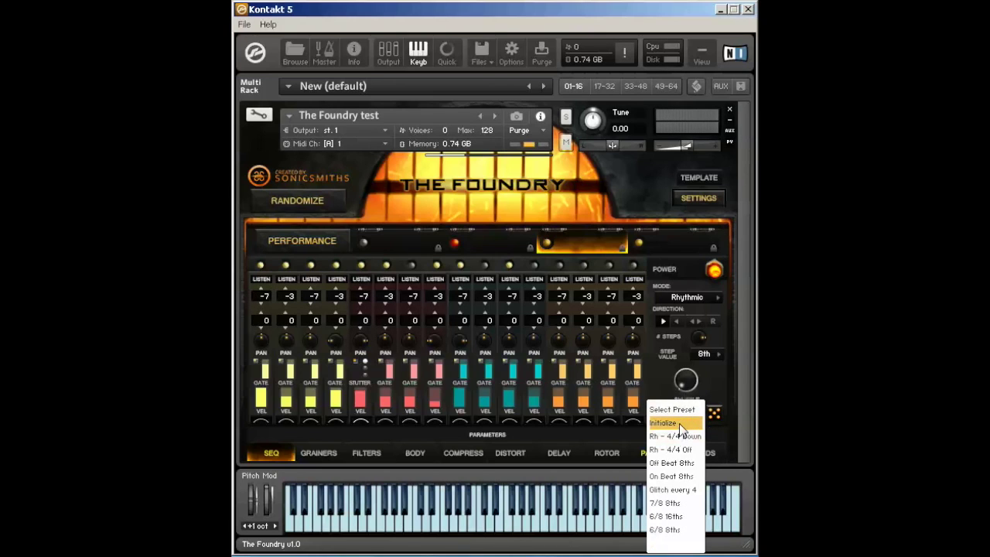
left_click(679, 424)
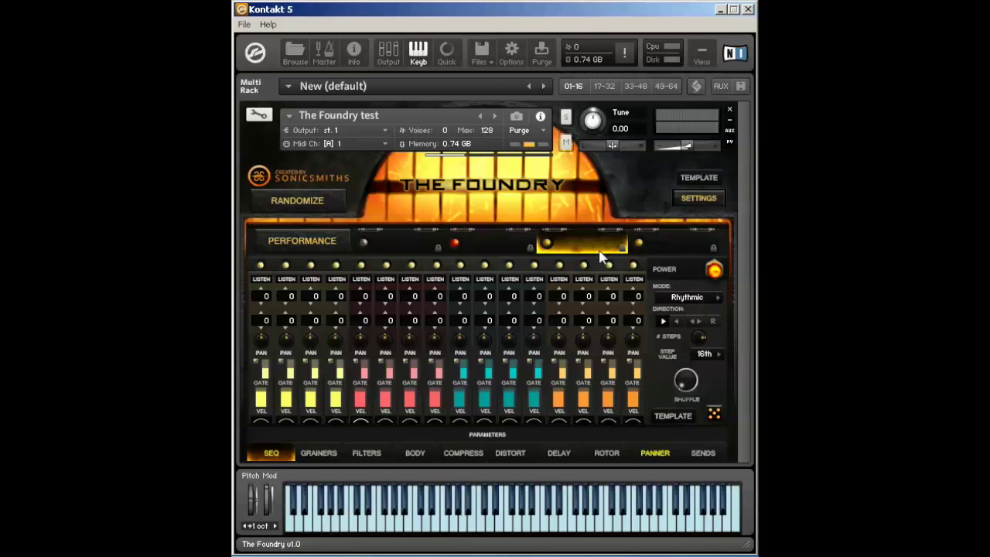
left_click(675, 416)
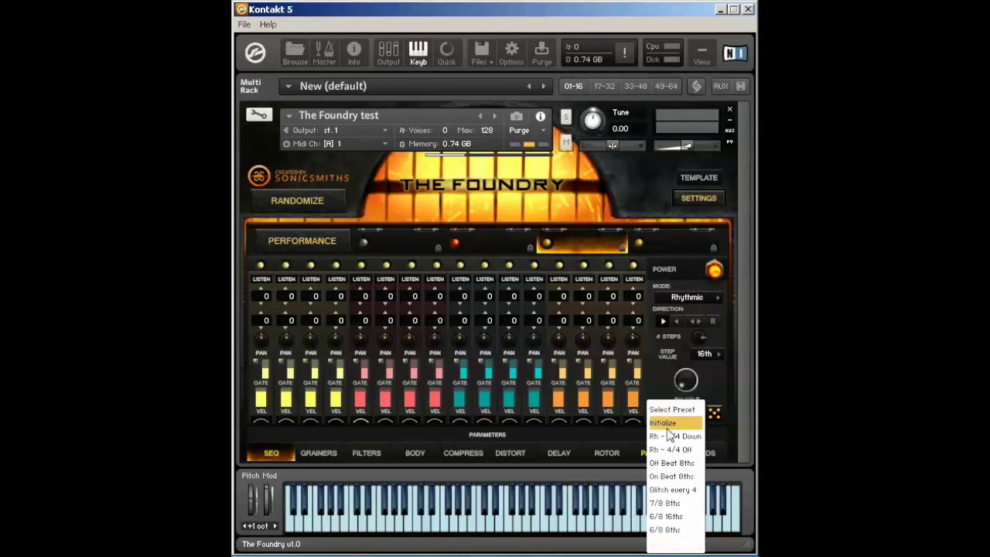
left_click(676, 523)
left_click(671, 418)
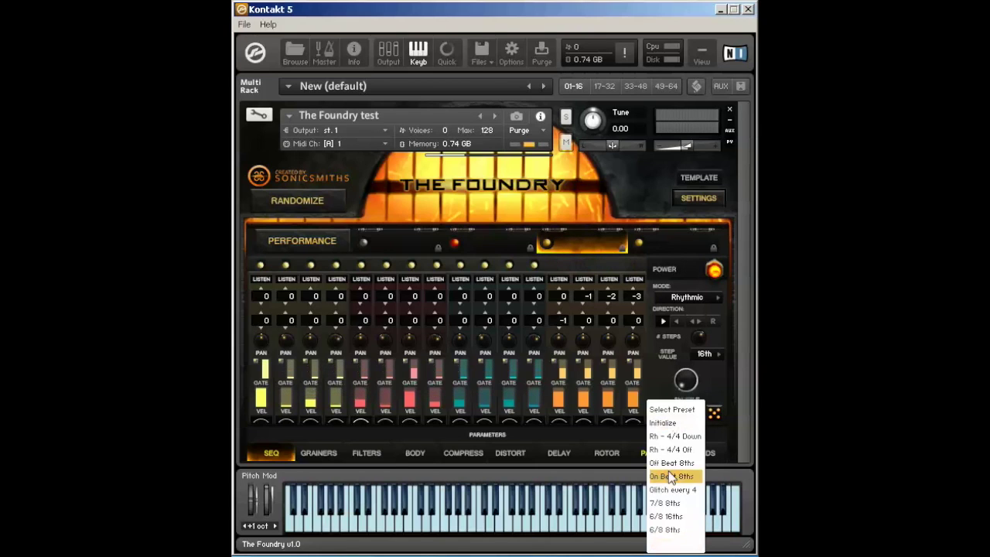
left_click(667, 529)
left_click(673, 418)
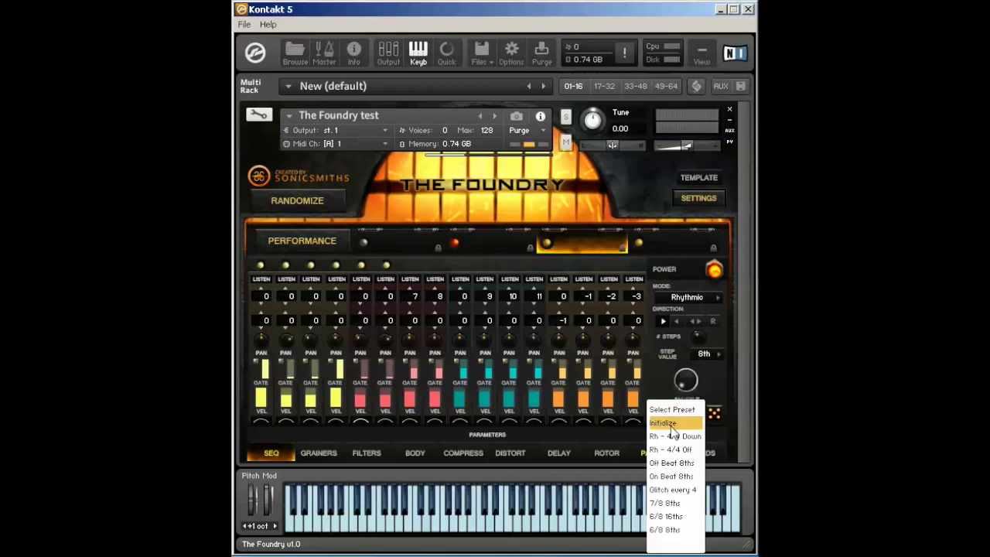
left_click(679, 476)
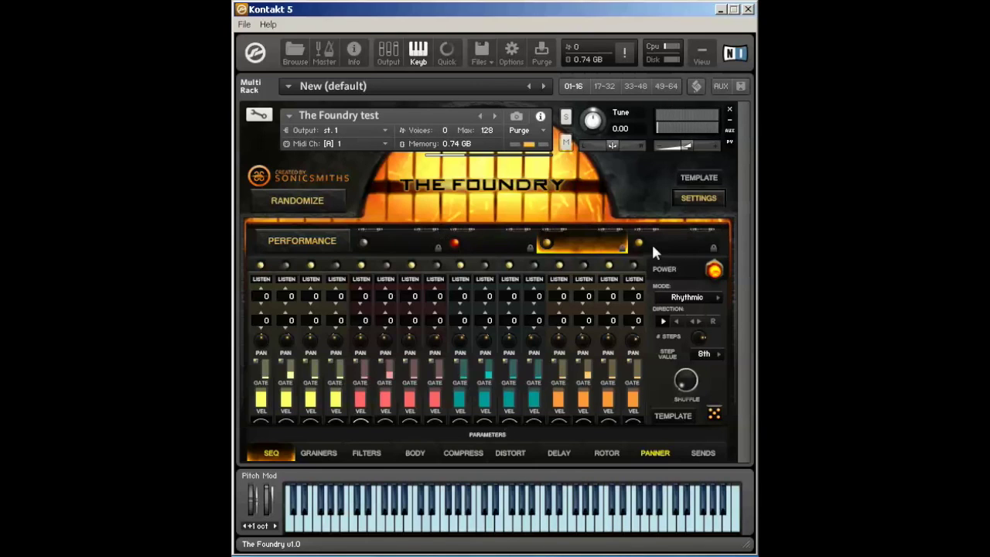
Step: Open the Settings page, then view the second and third slots and the third slot's sequencer
left_click(686, 198)
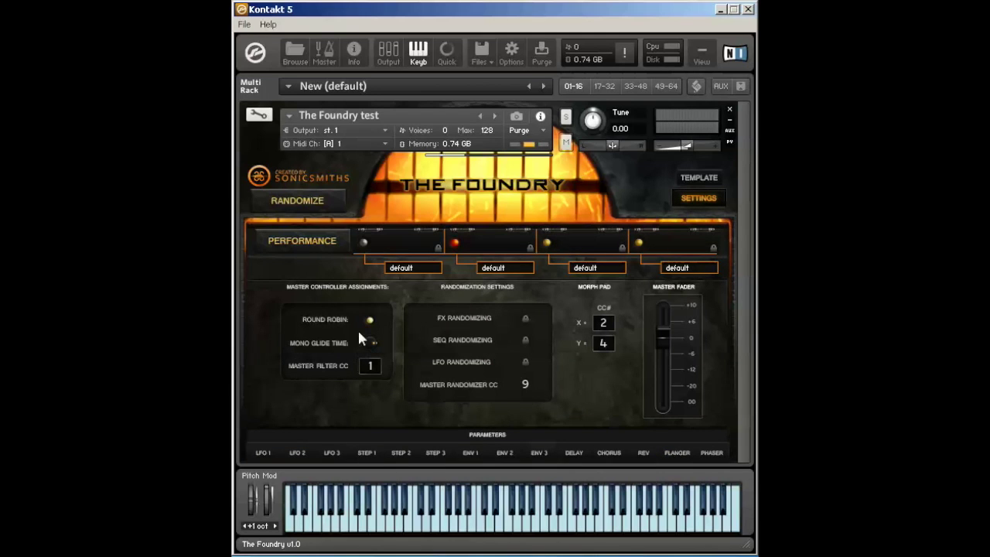
left_click(457, 240)
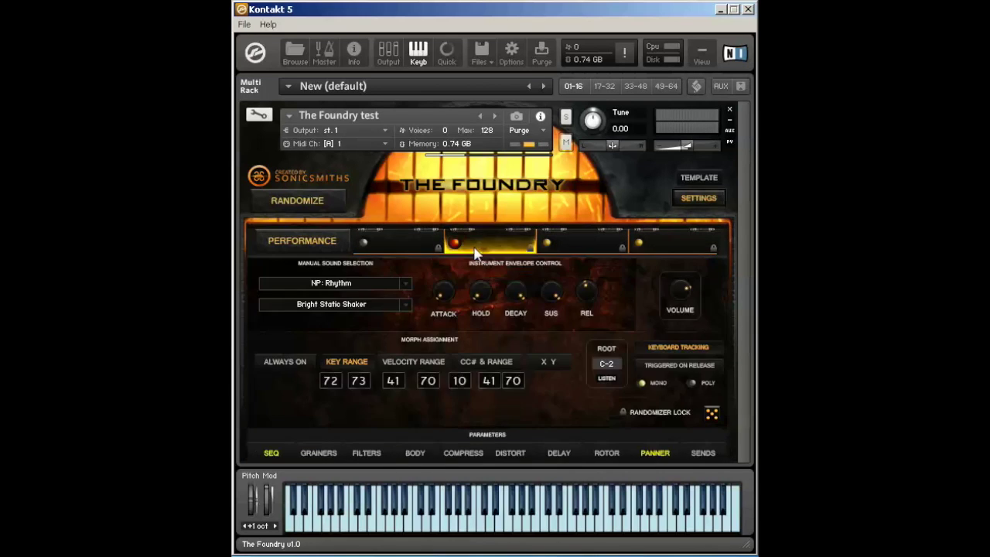
left_click(560, 242)
left_click(267, 452)
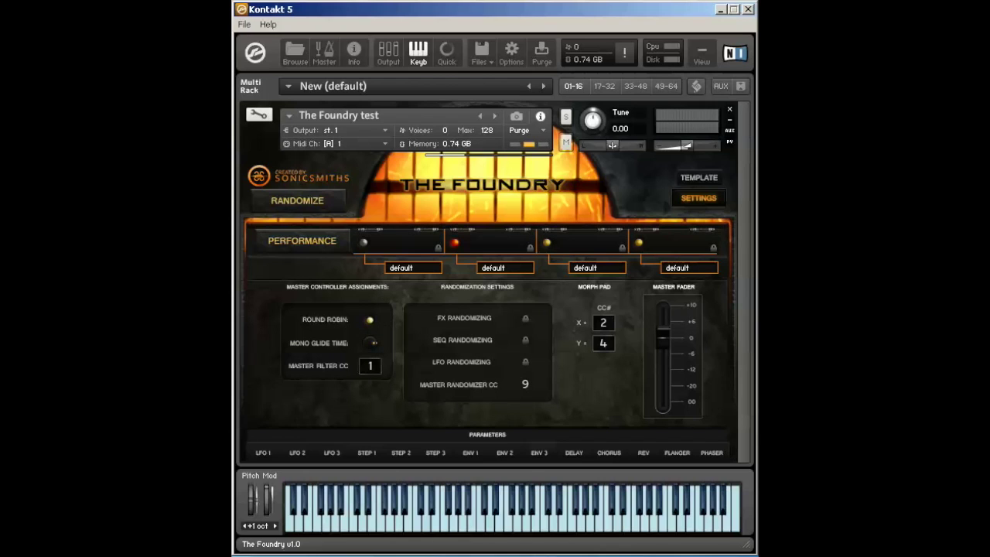
Step: Visit slot 2 and the Performance overview, return to Settings, and open the adjective randomizer
left_click(469, 244)
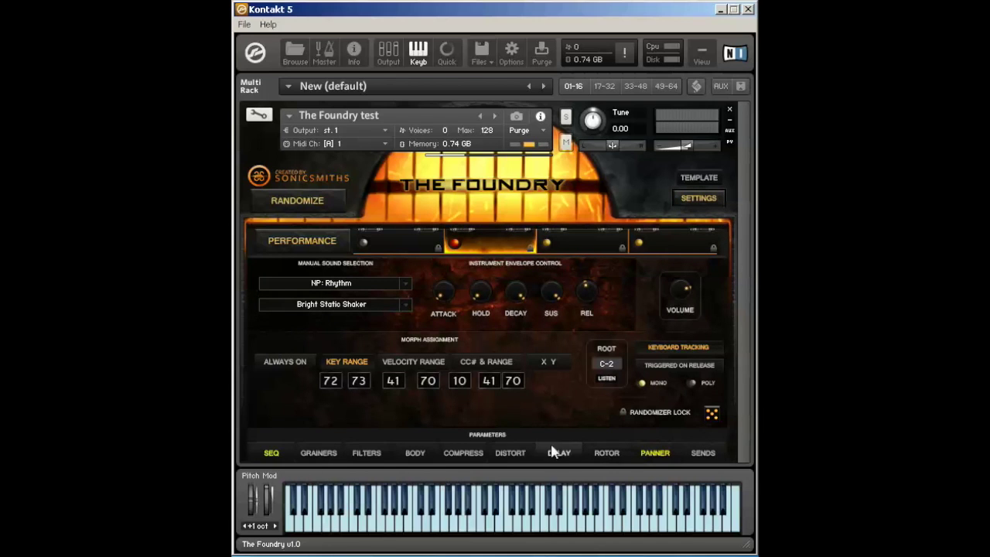
left_click(320, 243)
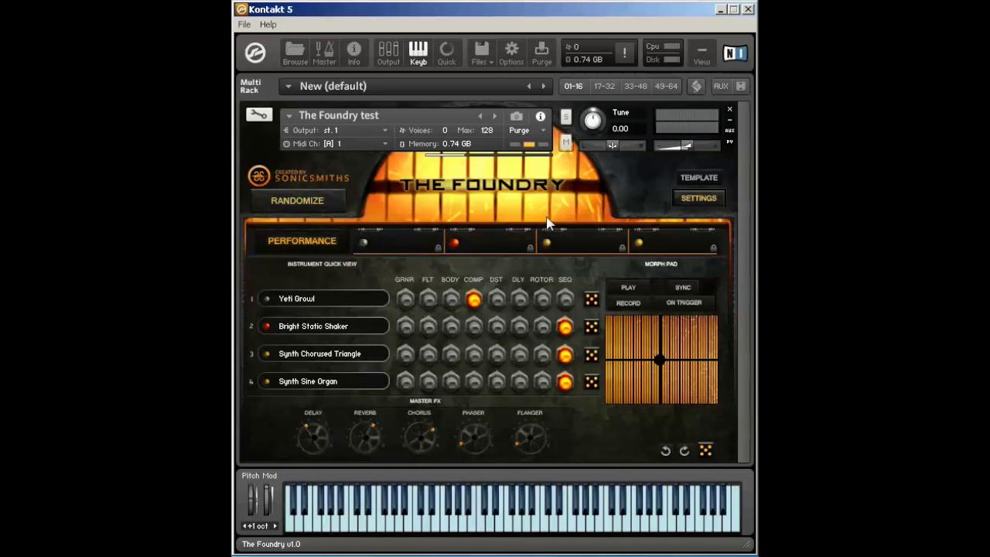
left_click(699, 198)
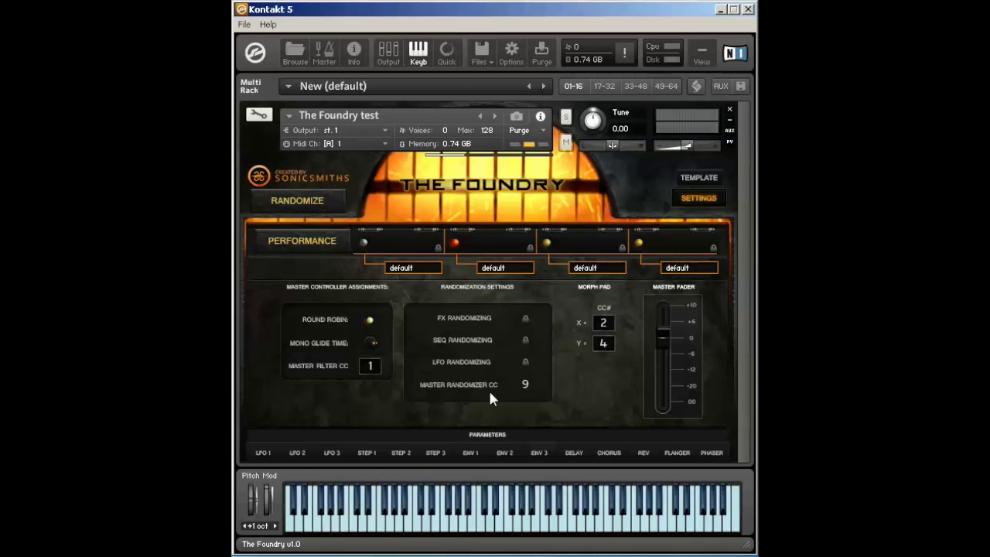
left_click(310, 202)
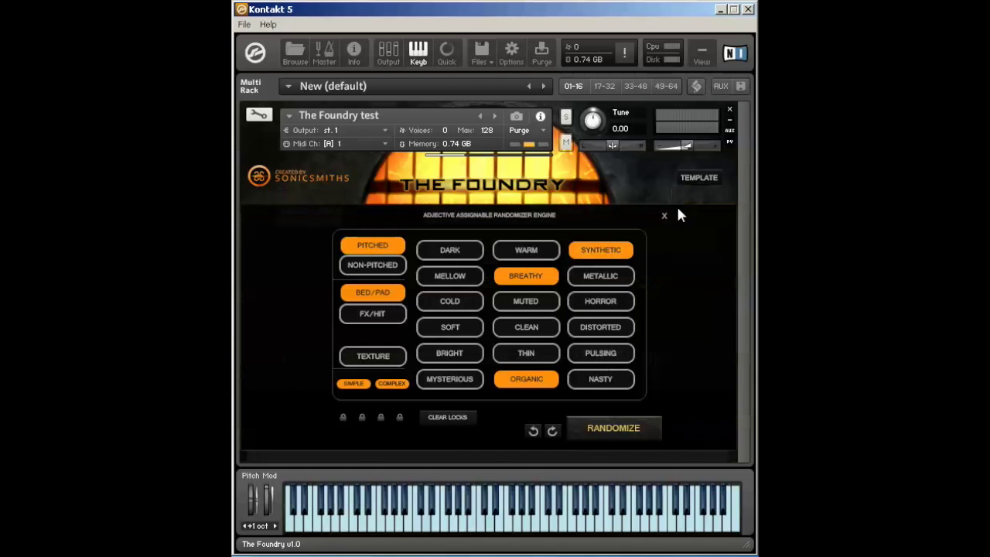